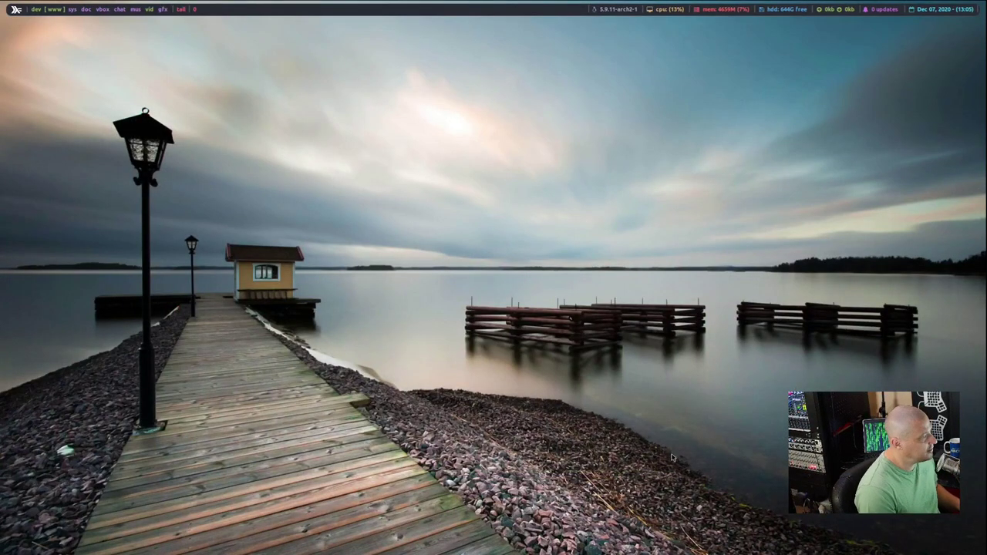
# Launch a full-screen fish terminal showing the colorwheel greeting over the wallpaper.
pyautogui.press('super+Return')
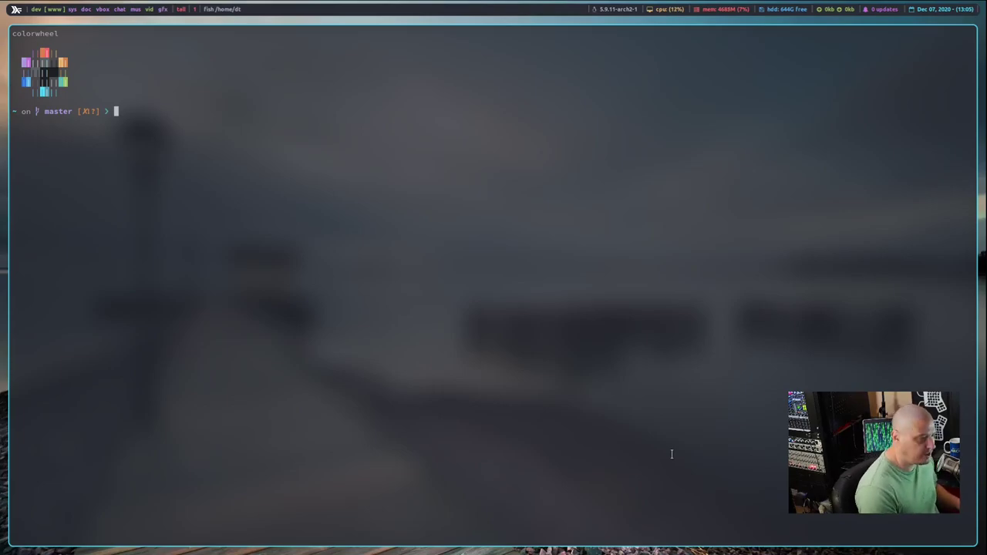
# Open three more tiled terminals showing bloks, monster and line-animation banners.
pyautogui.press('super+Return')
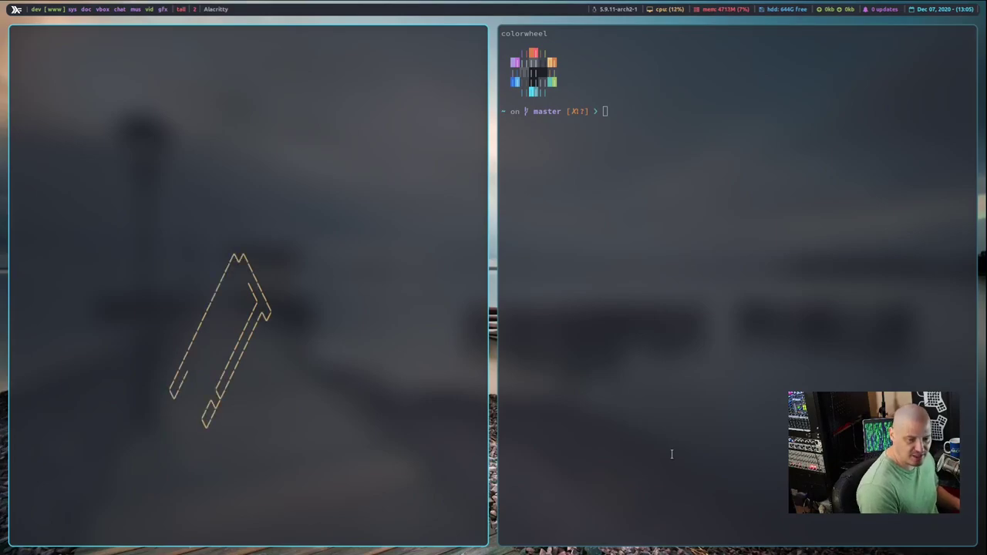
pyautogui.press('super+Return')
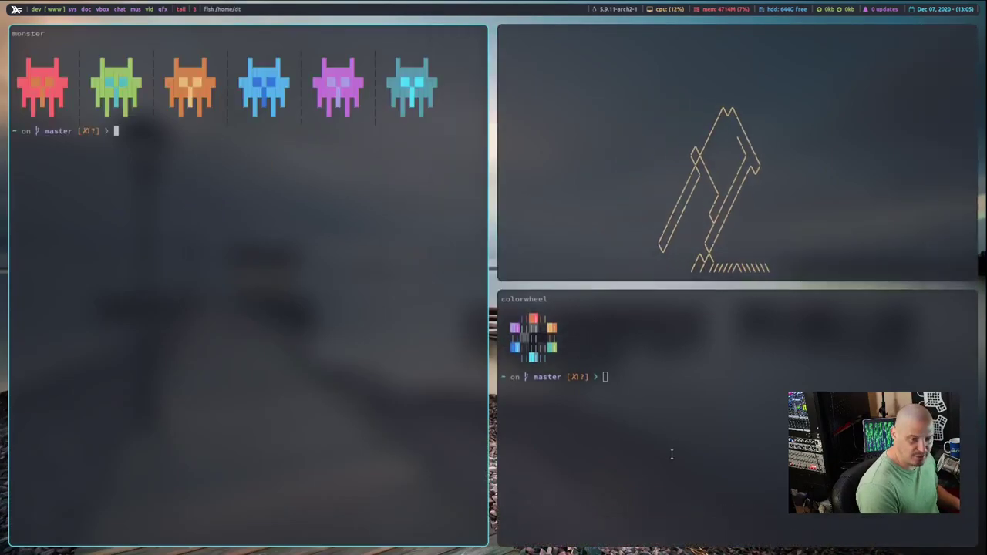
pyautogui.press('super+Return')
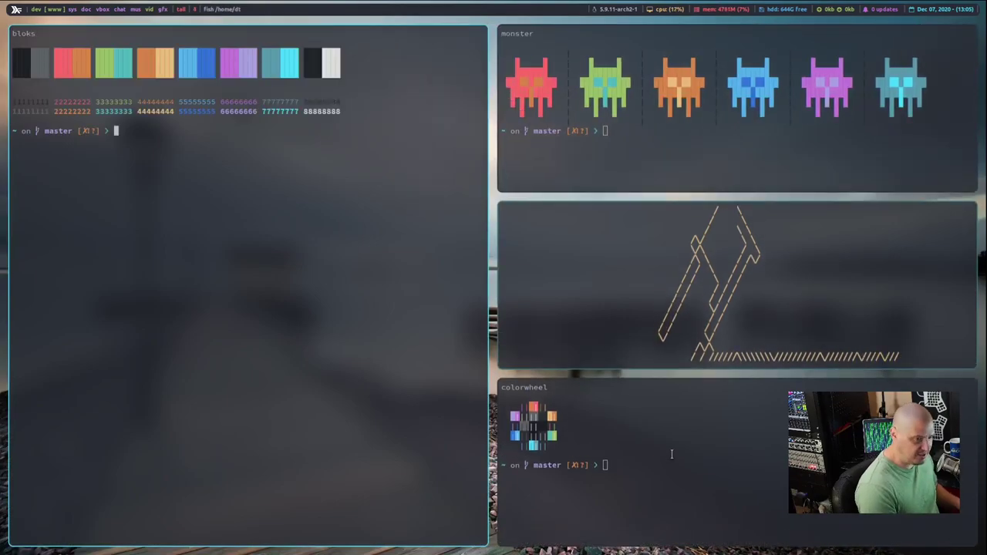
# Cycle the bloks terminal down the stack back into the left master pane.
pyautogui.press('super+shift+j')
pyautogui.press('super+shift+j')
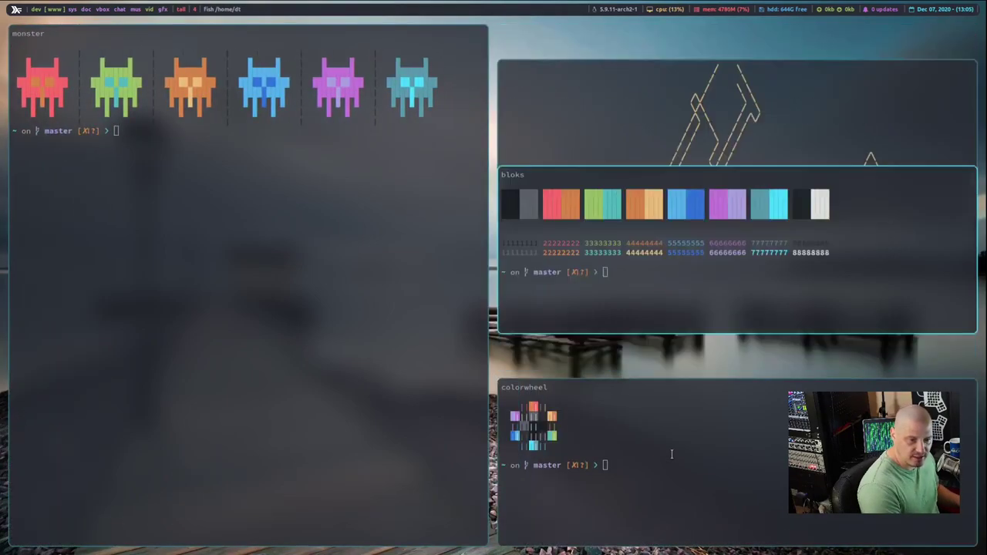
pyautogui.press('super+shift+j')
pyautogui.press('super+shift+j')
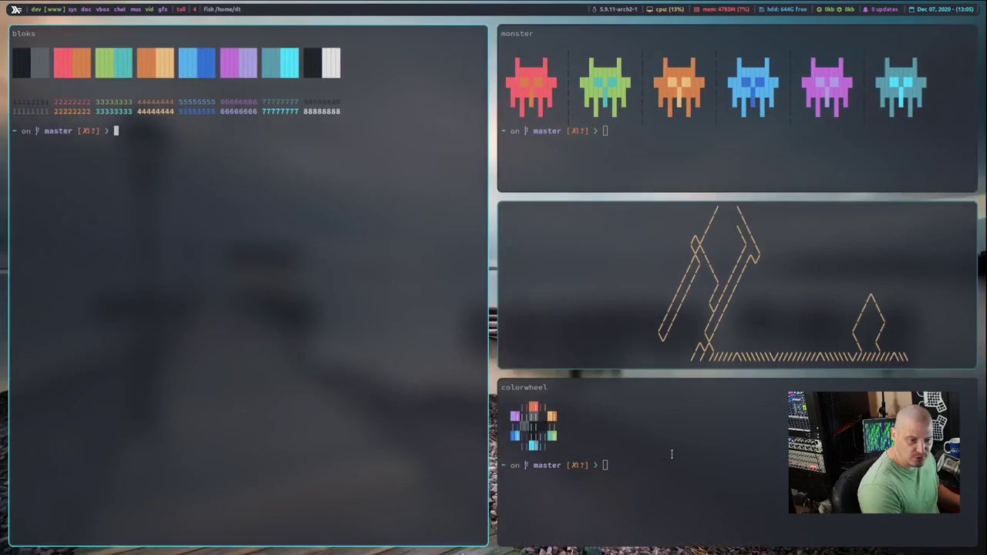
pyautogui.press('super+shift+j')
pyautogui.press('super+shift+j')
pyautogui.press('super+shift+j')
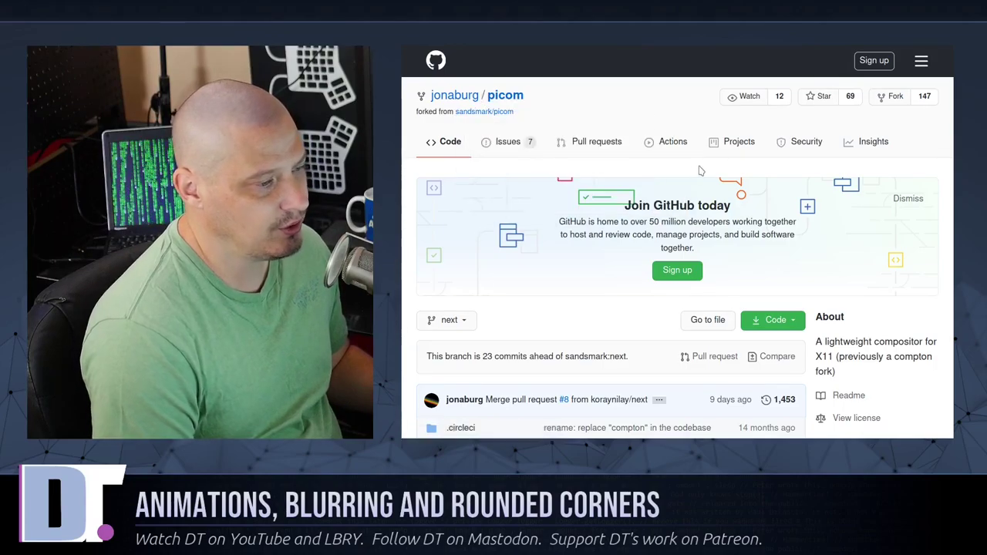
pyautogui.scroll(-2, 698, 169)
pyautogui.scroll(-15, 697, 201)
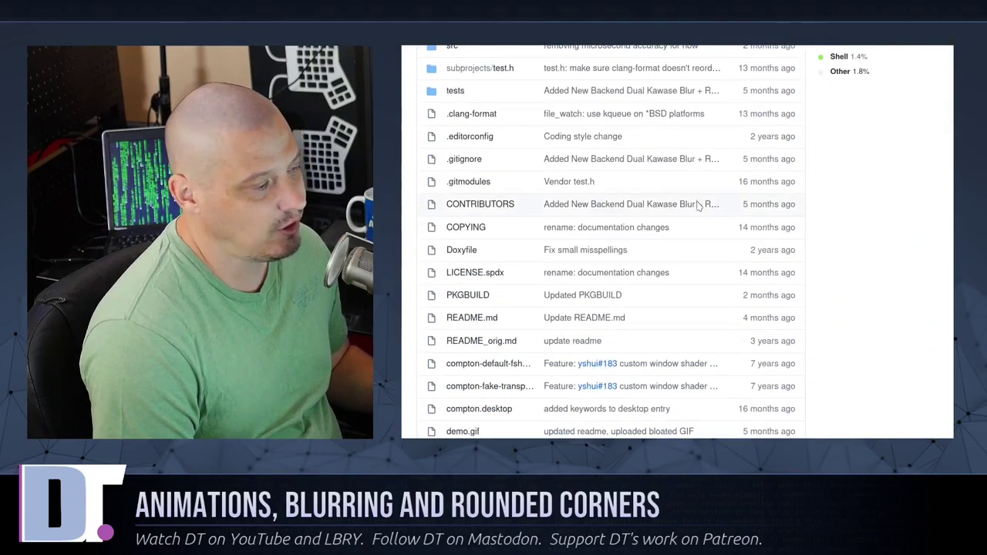
pyautogui.scroll(3, 751, 211)
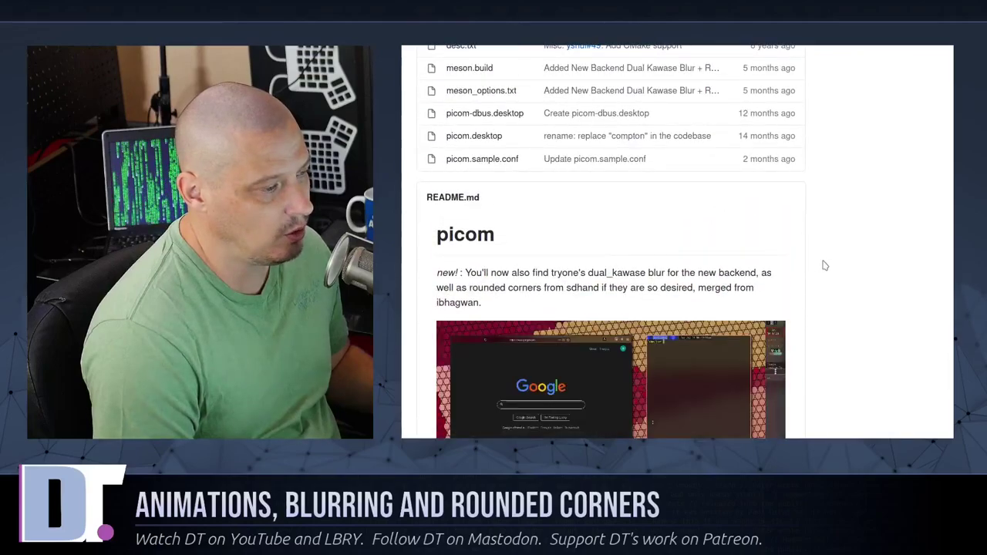
pyautogui.scroll(6, 821, 264)
pyautogui.scroll(5, 823, 266)
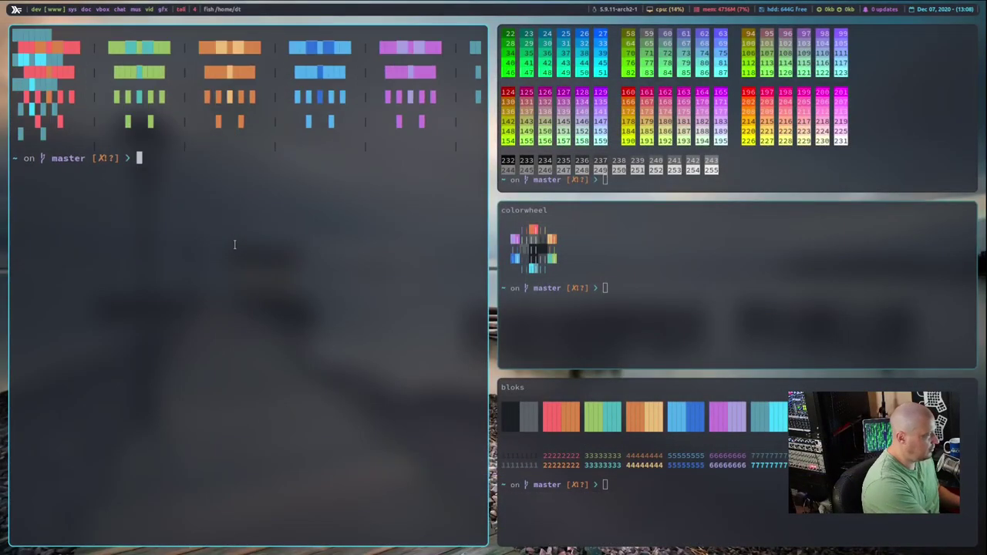
# Run yay -S picom-jonaburg-git, then abort at the cleanBuild prompt since it's already installed.
pyautogui.write('yay -S')
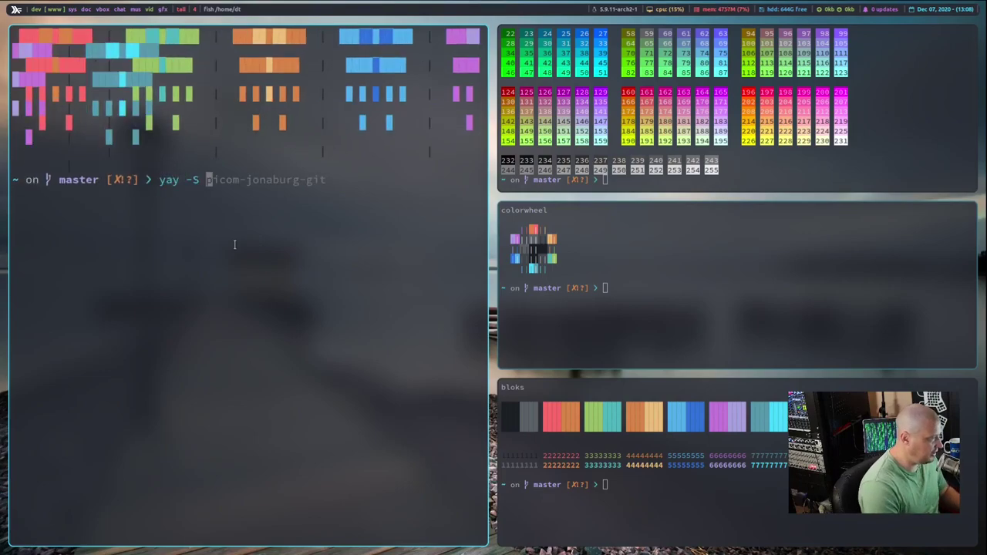
pyautogui.press('Right')
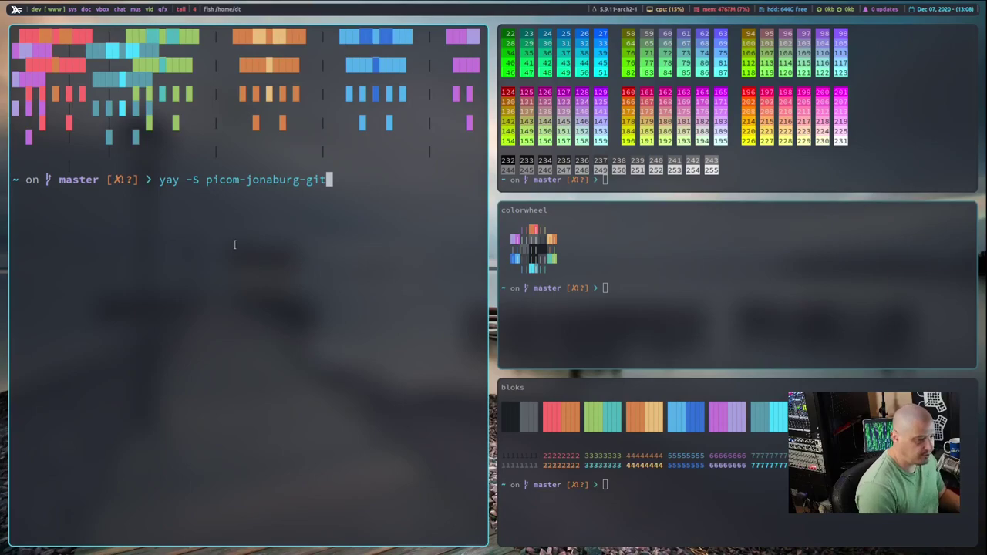
pyautogui.press('Return')
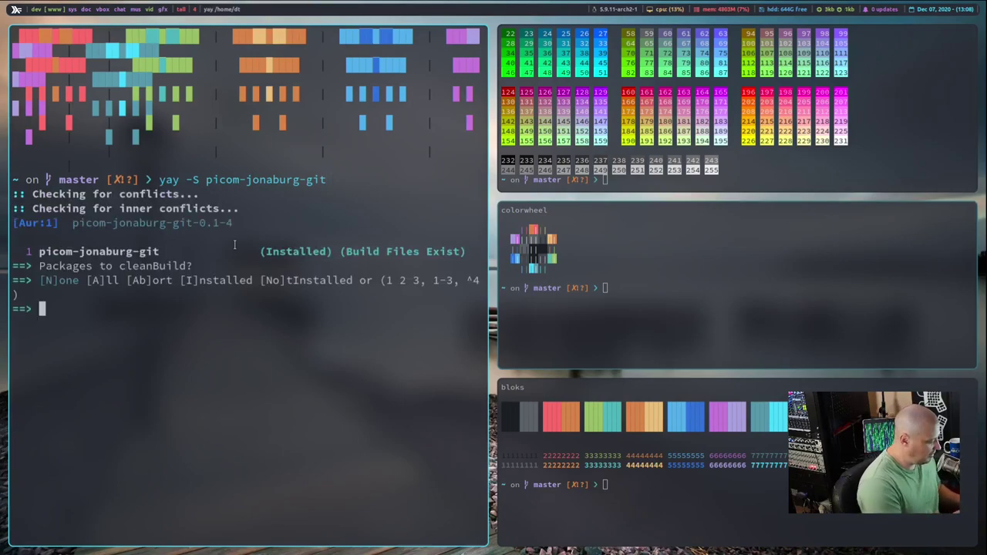
pyautogui.hotkey('ctrl', 'c')
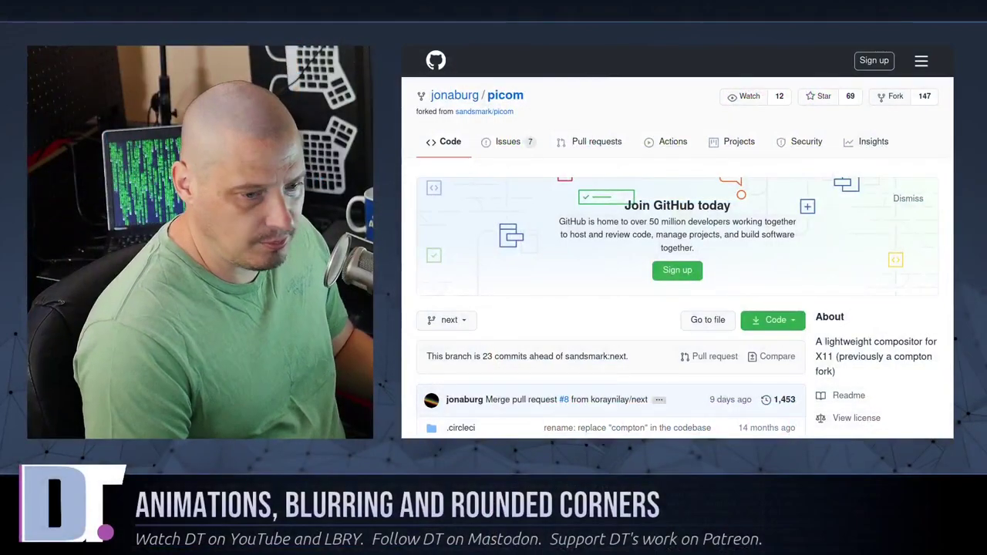
# Open picom.sample.conf from the repository's file list.
pyautogui.scroll(-10, 595, 240)
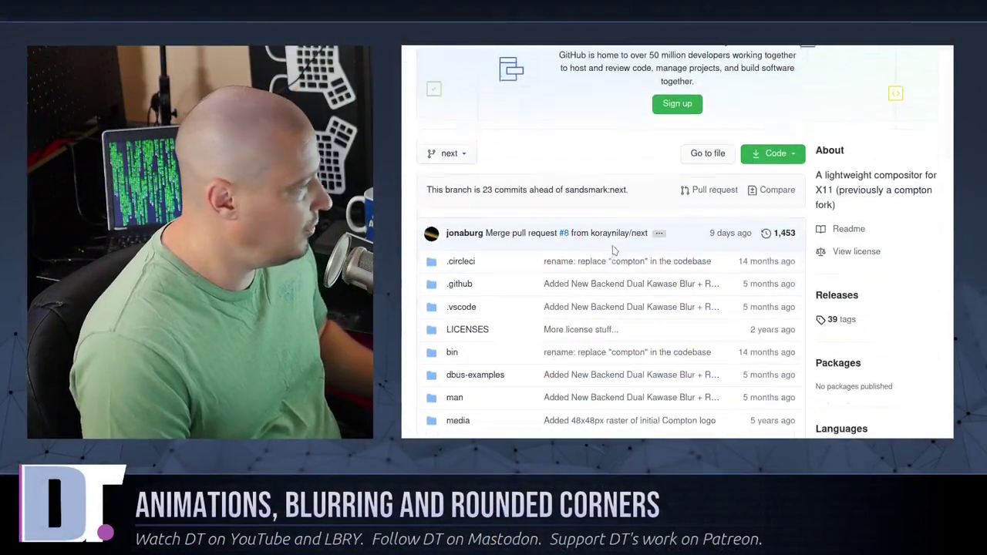
pyautogui.scroll(-6, 595, 240)
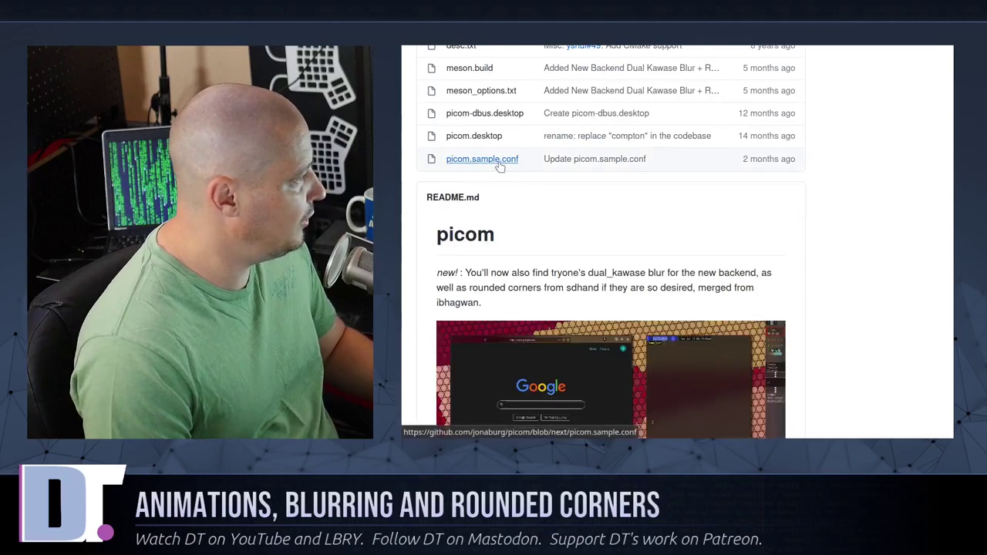
pyautogui.click(498, 162)
# Select the firefox and Thunderbird entries in the rounded-corners exclude list.
pyautogui.scroll(-10, 737, 351)
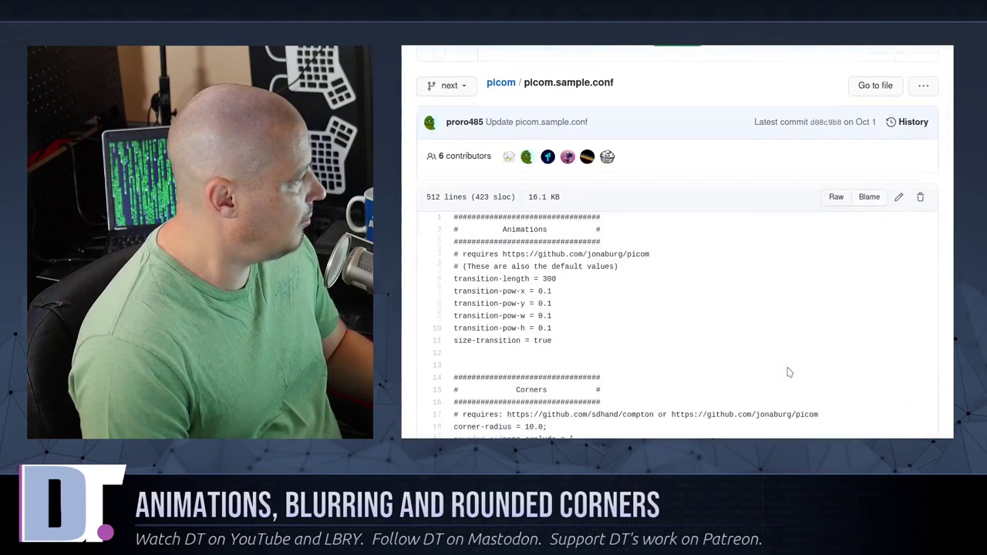
pyautogui.scroll(3, 738, 351)
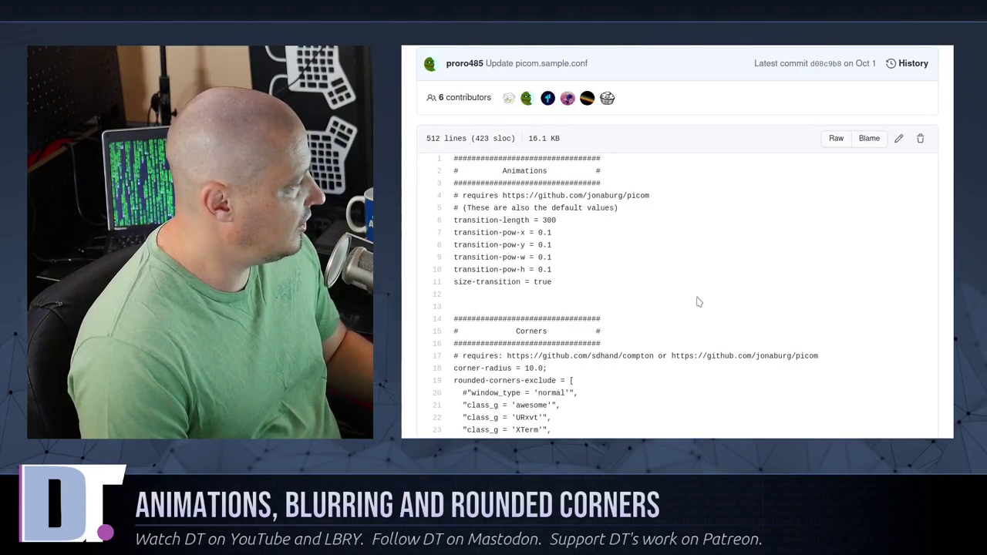
pyautogui.scroll(-3, 700, 301)
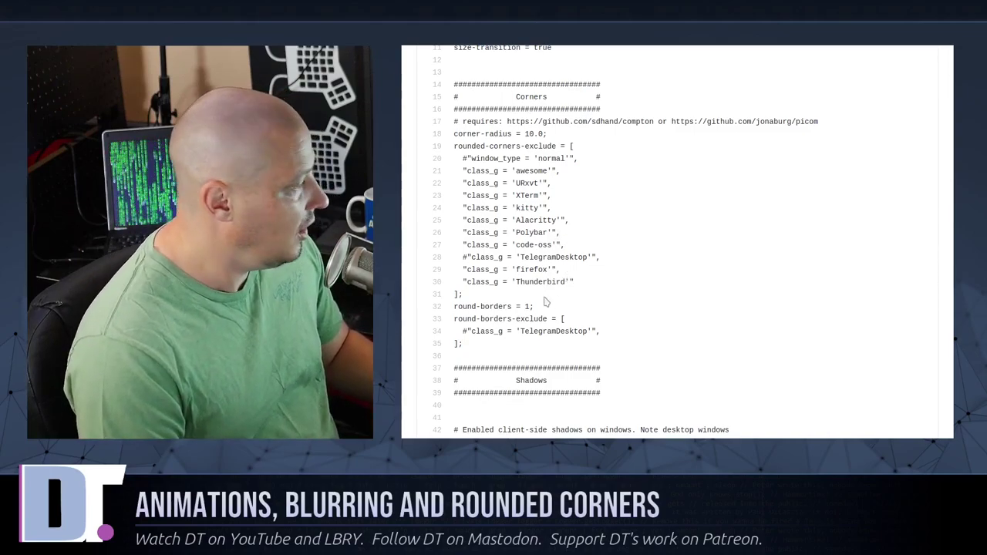
pyautogui.tripleClick(529, 268)
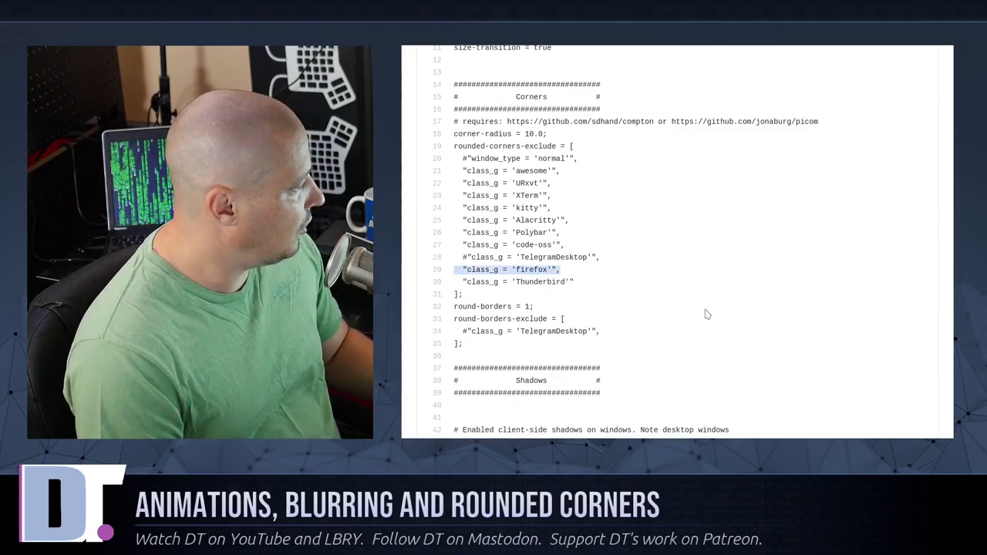
pyautogui.tripleClick(538, 282)
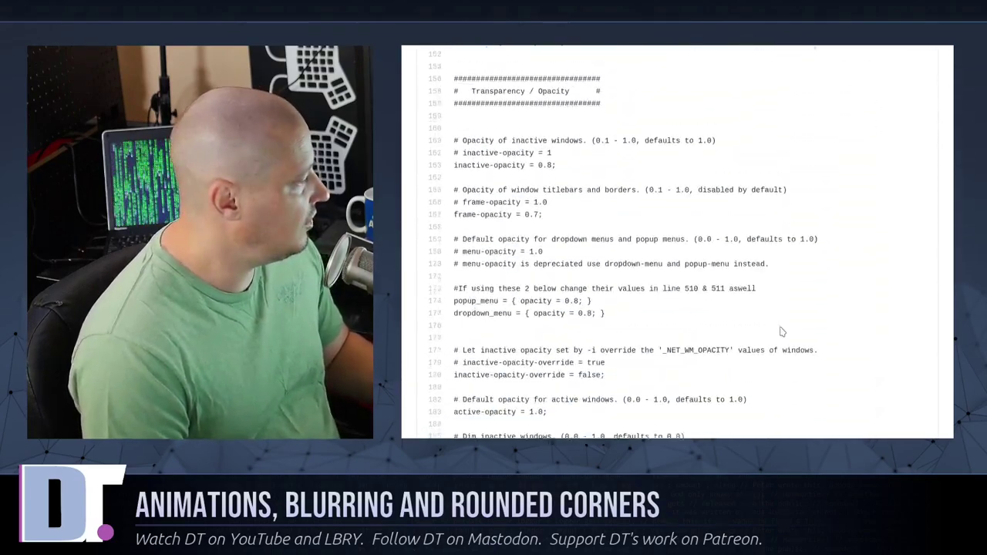
pyautogui.scroll(-13, 781, 332)
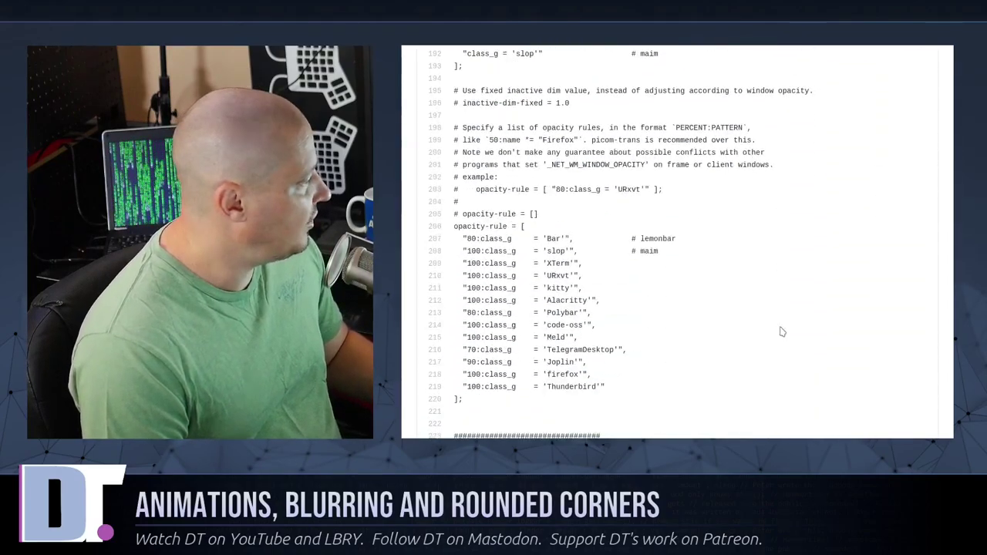
pyautogui.scroll(-20, 781, 332)
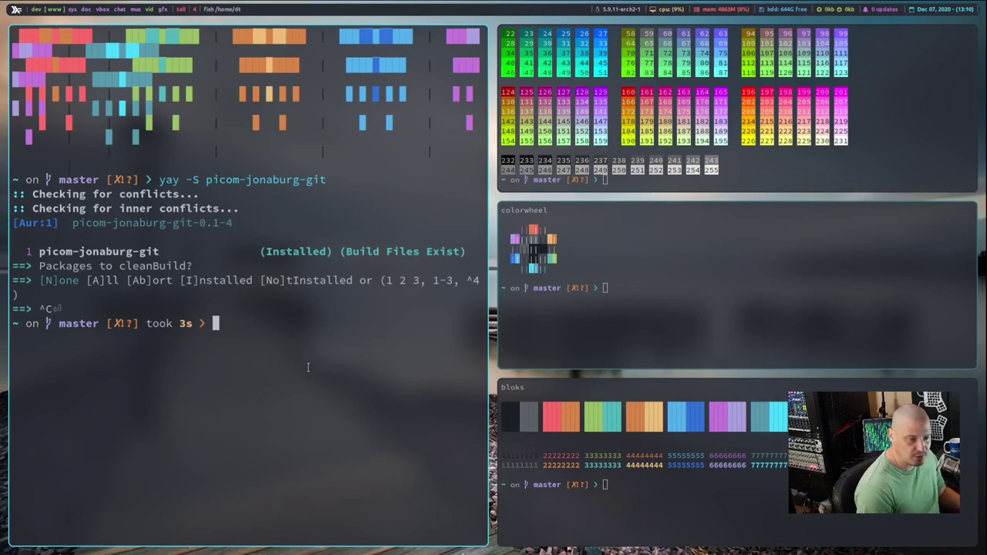
# Open alacritty.yml in vim and search for the 1.0 opacity setting.
pyautogui.write('vim')
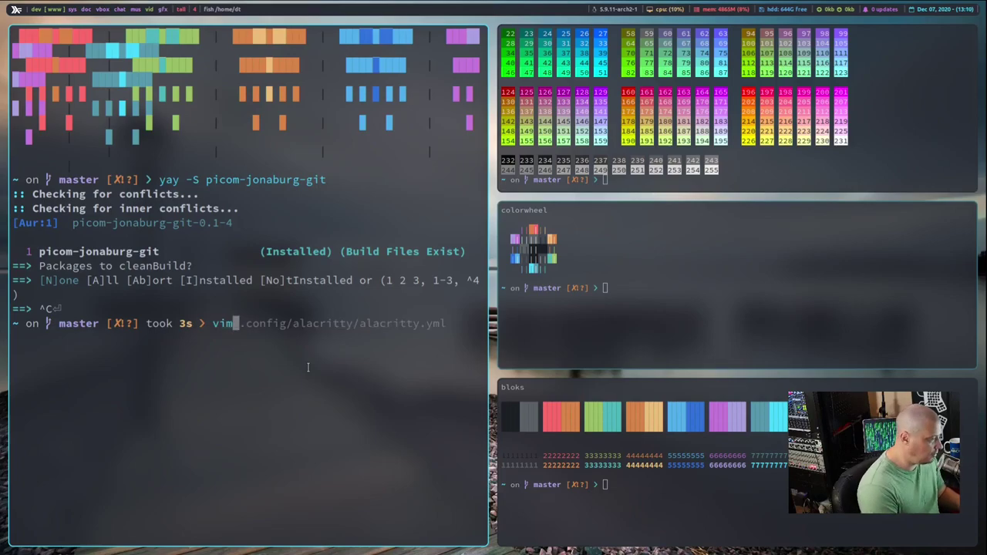
pyautogui.press('Right')
pyautogui.press('Return')
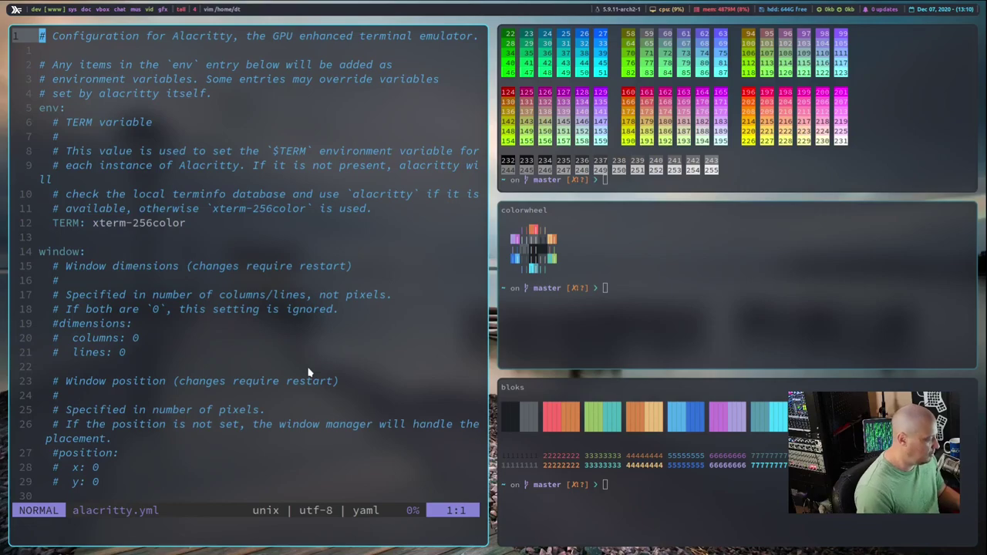
pyautogui.write('/1.0')
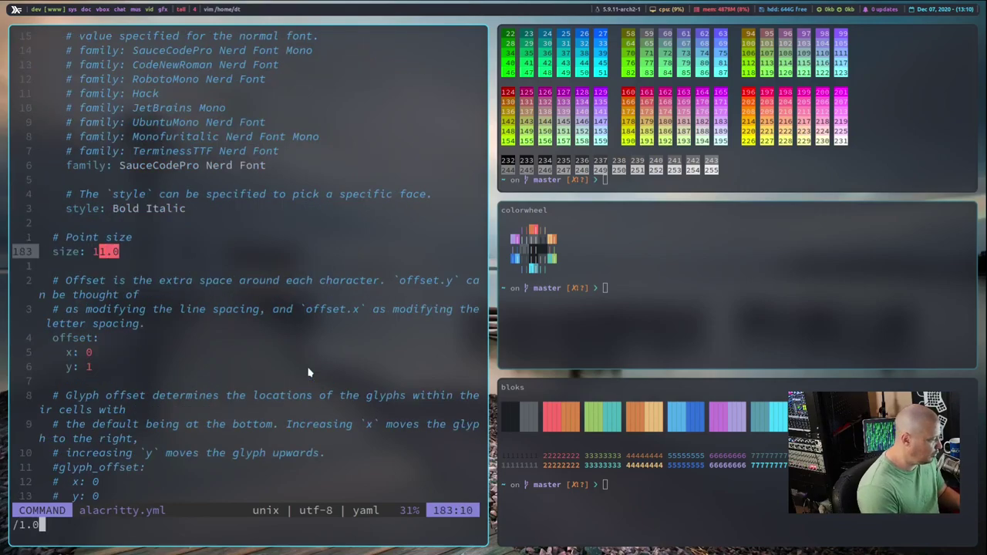
pyautogui.press('Return')
pyautogui.press('n')
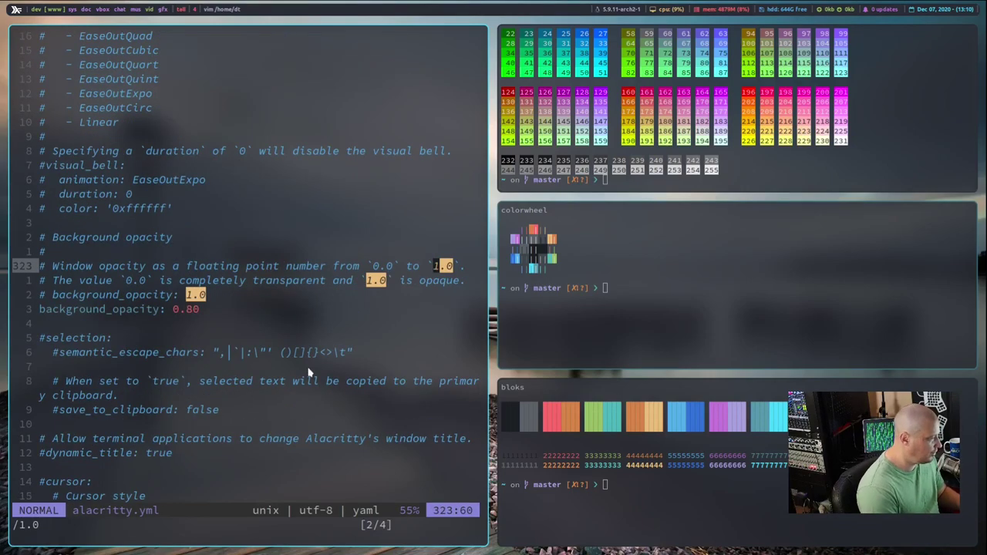
# Uncomment background_opacity: 1.0 and comment out the 0.80 opacity line.
pyautogui.press('i')
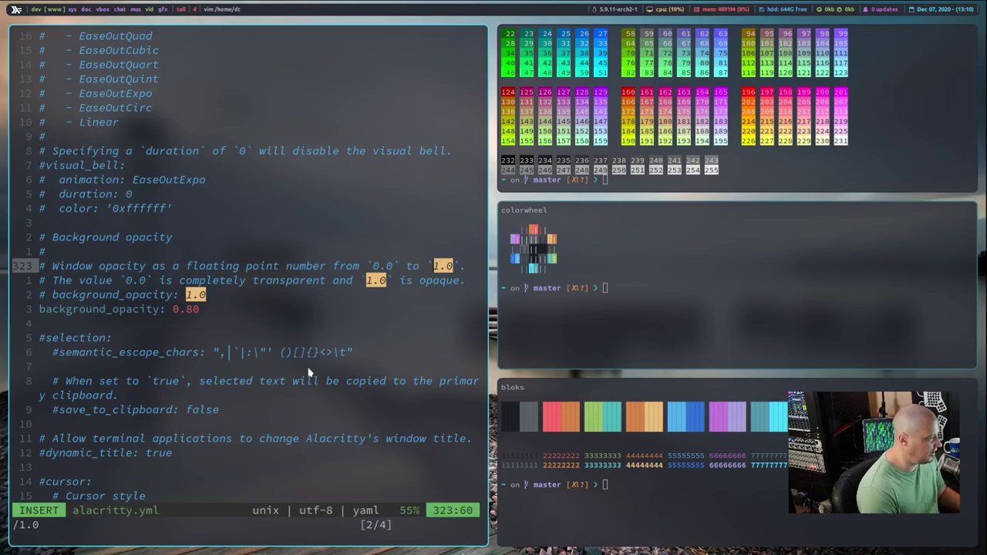
pyautogui.click(56, 297)
pyautogui.press('BackSpace')
pyautogui.press('BackSpace')
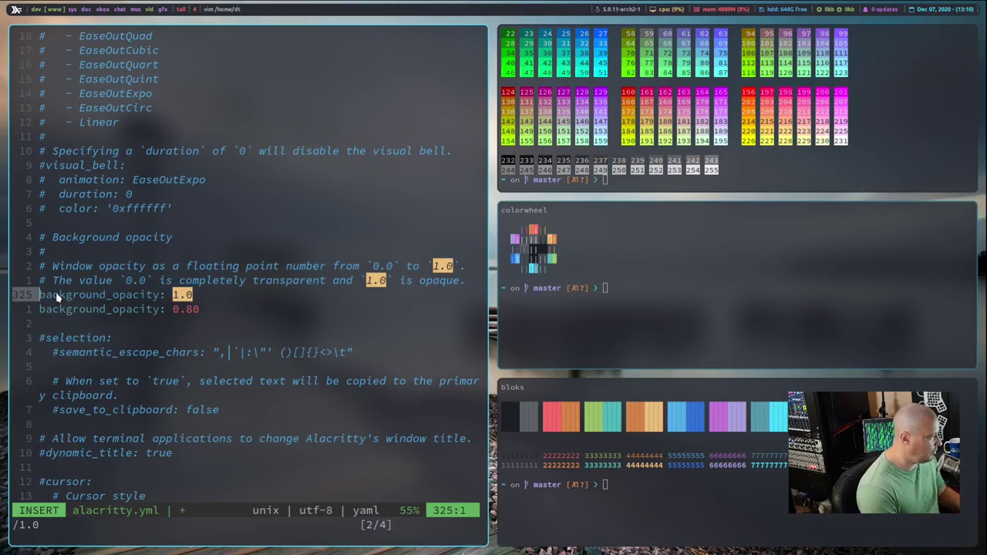
pyautogui.press('Down')
pyautogui.press('BackSpace')
pyautogui.press('Return')
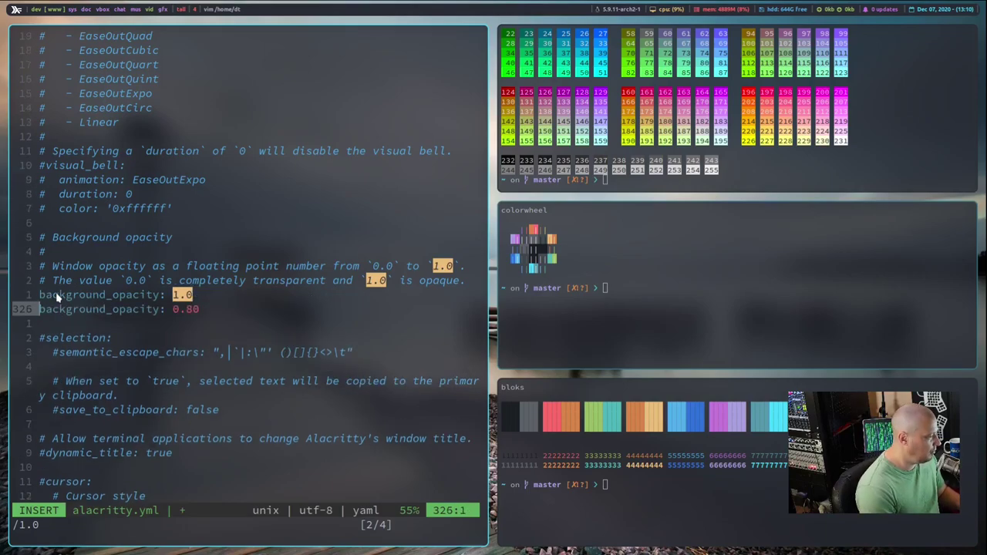
pyautogui.press('BackSpace')
pyautogui.write('# background_opacity: 0.80')
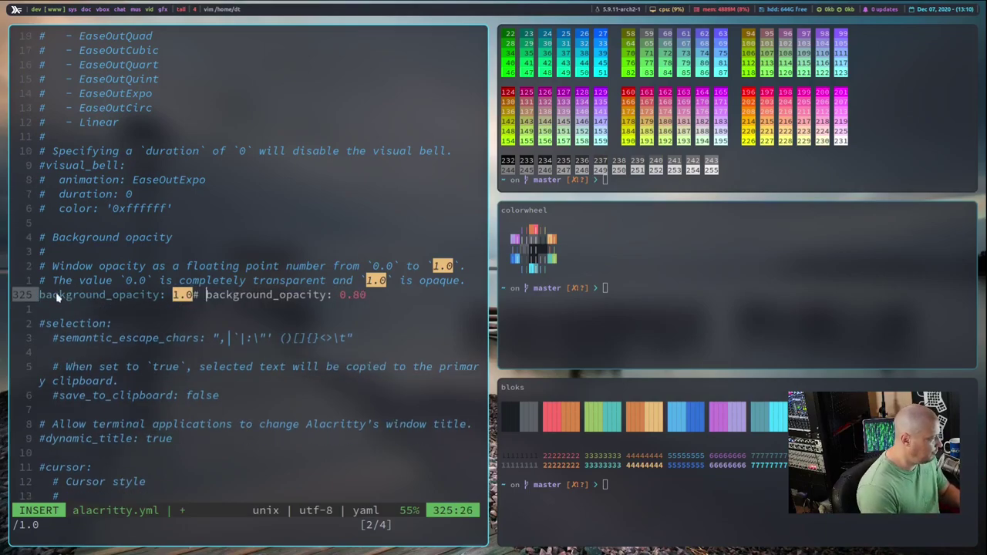
pyautogui.press('BackSpace')
pyautogui.press('BackSpace')
pyautogui.press('Return')
pyautogui.write('#')
pyautogui.press('Escape')
# Save alacritty.yml with :w and quit vim with :q.
pyautogui.write(':w')
pyautogui.press('Return')
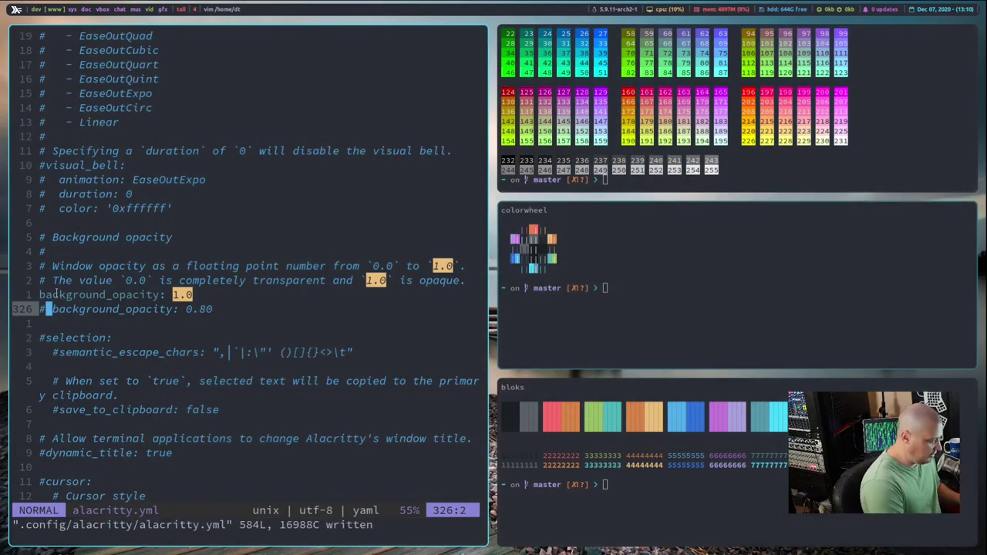
pyautogui.write(':q')
pyautogui.press('Return')
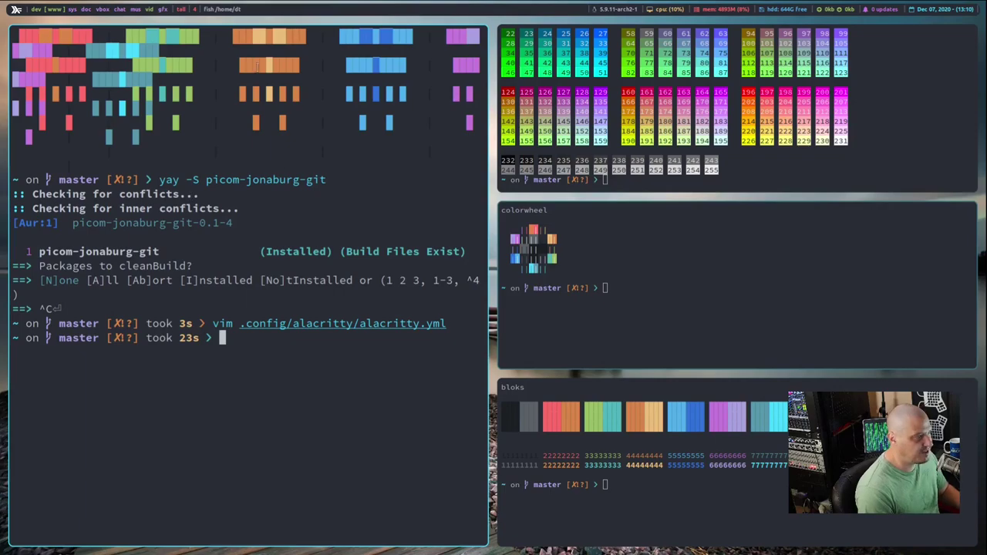
# Switch to a different XMonad layout and close the bloks terminal.
pyautogui.moveTo(520, 306)
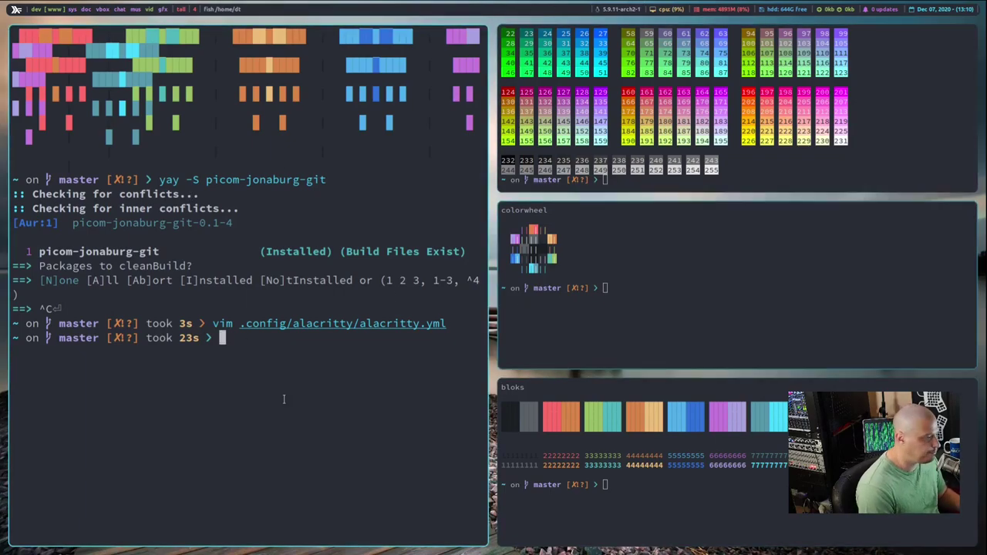
pyautogui.press('super+Tab')
pyautogui.press('super+shift+c')
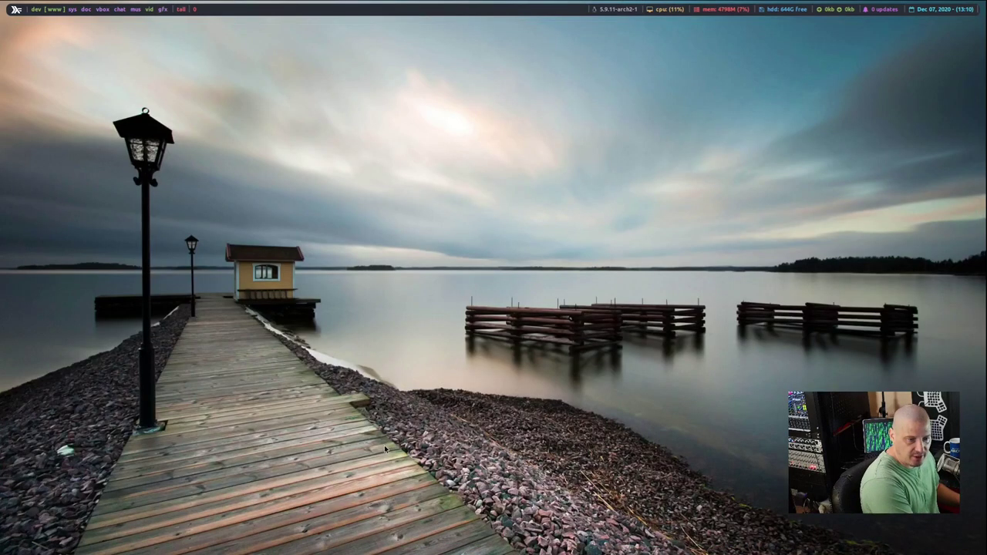
# Spawn three new Alacritty terminals.
pyautogui.press('super+Return')
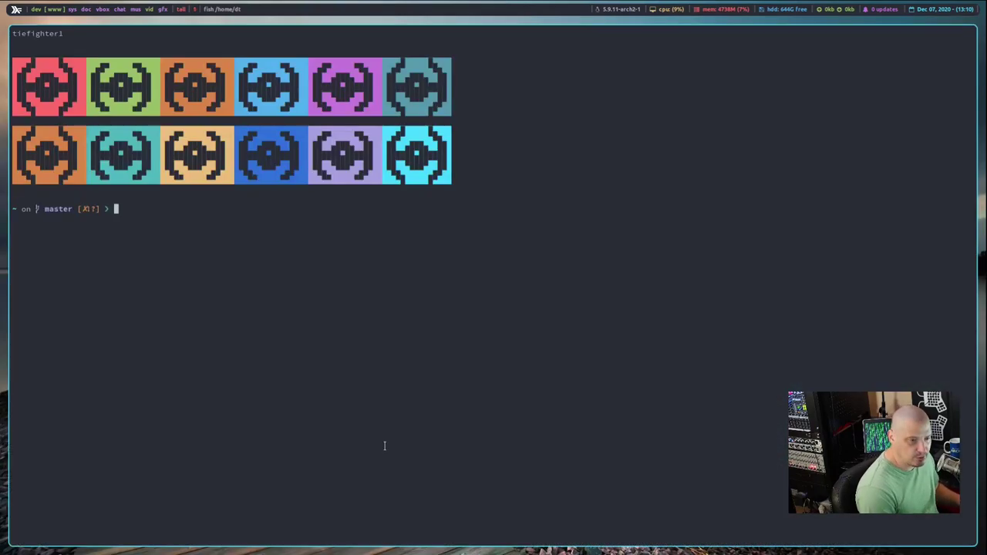
pyautogui.press('super+Return')
pyautogui.press('super+Return')
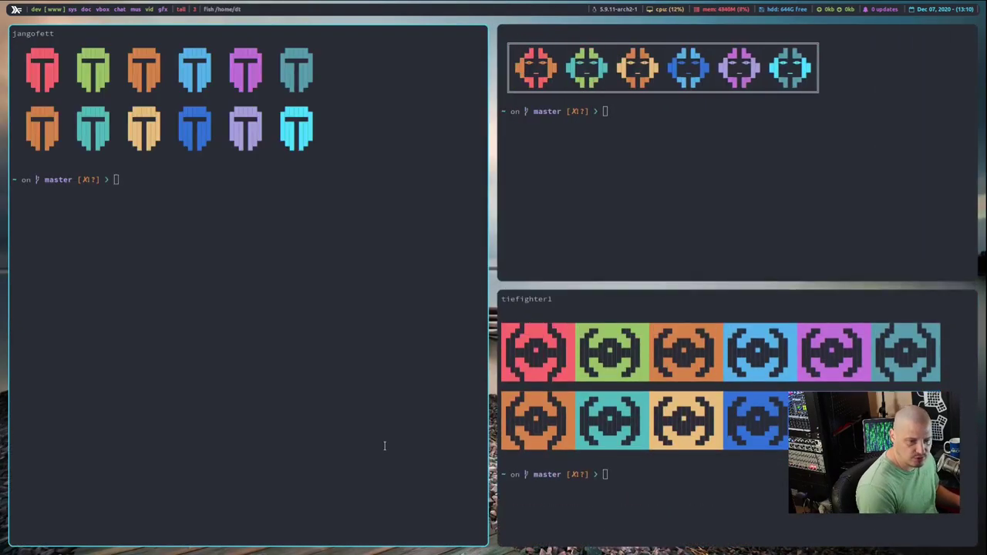
pyautogui.press('super+Return')
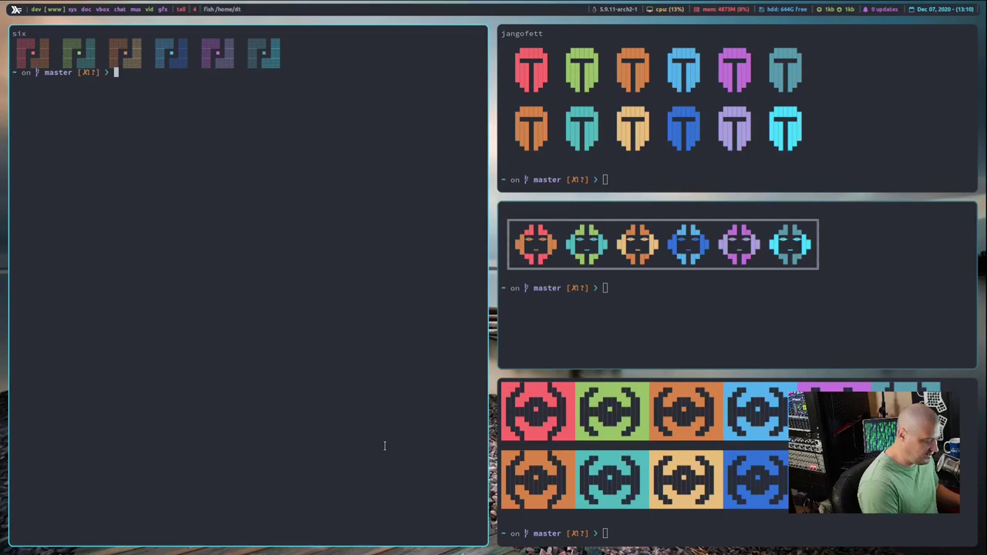
# Move the six terminal down the stack and close the right-column terminals, leaving jangofett.
pyautogui.press('super+shift+j')
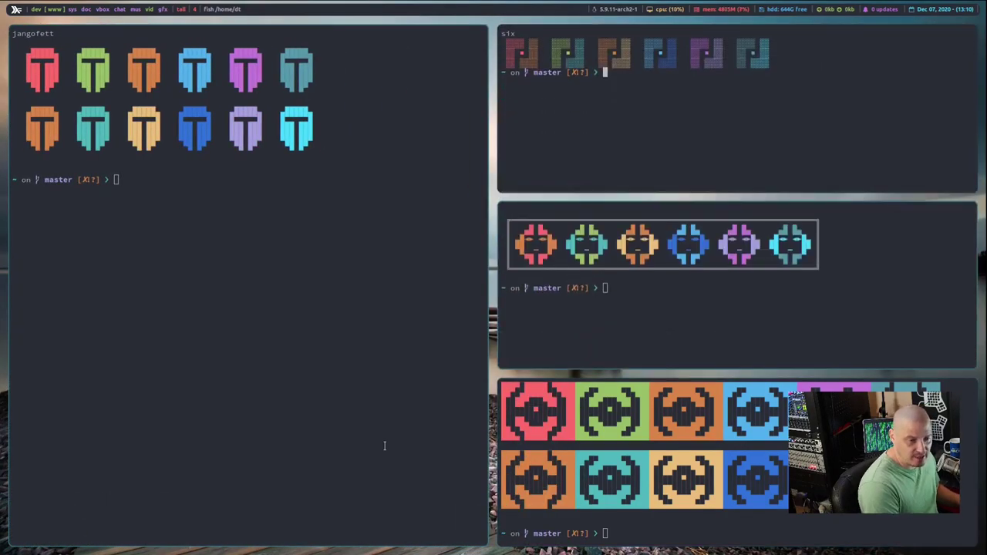
pyautogui.press('super+shift+j')
pyautogui.press('super+shift+j')
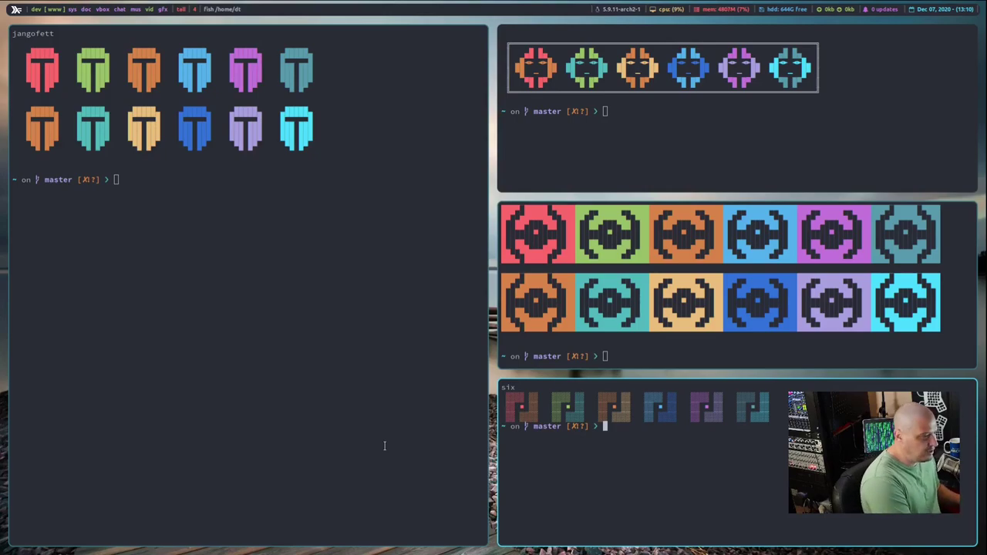
pyautogui.press('super+shift+c')
pyautogui.press('super+shift+c')
pyautogui.press('super+shift+c')
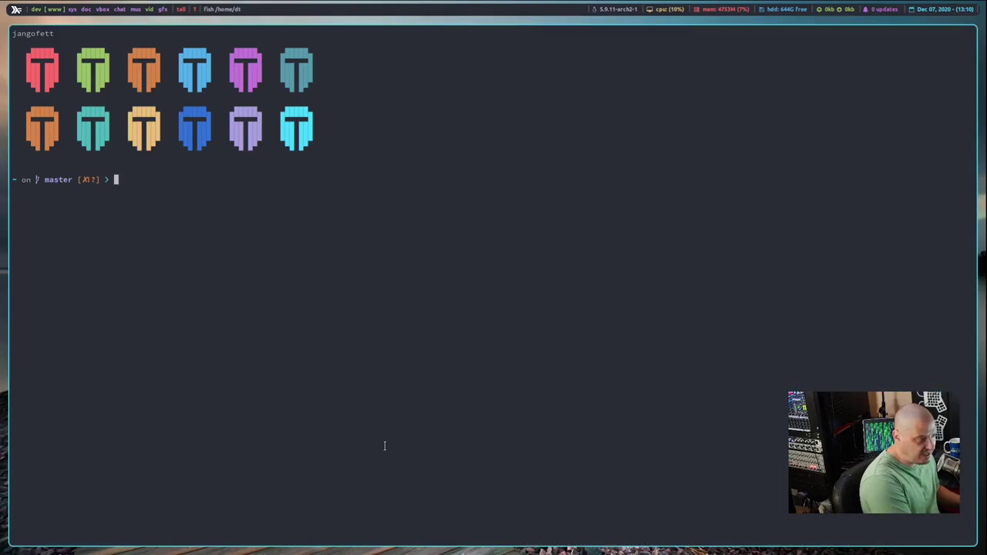
pyautogui.press('super+shift+c')
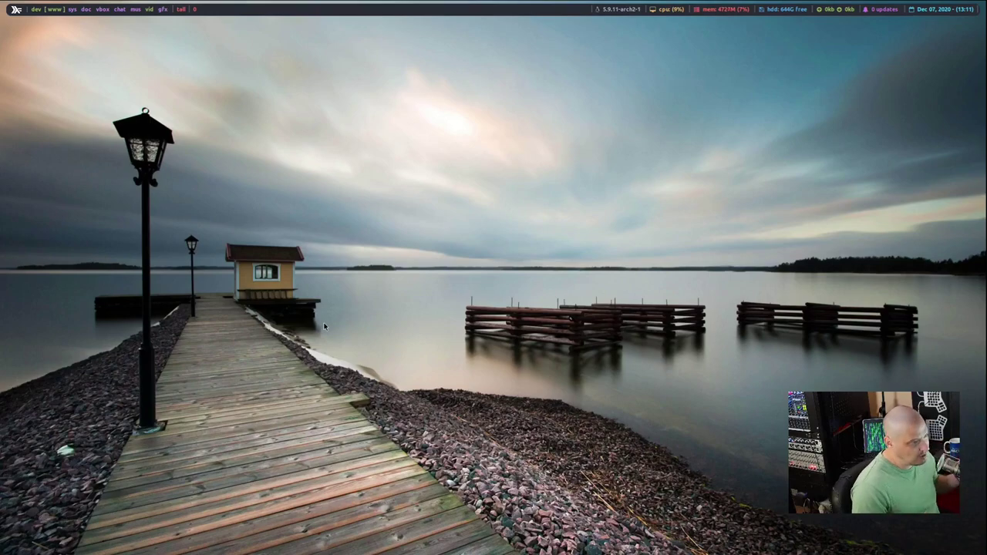
pyautogui.press('super+shift+Return')
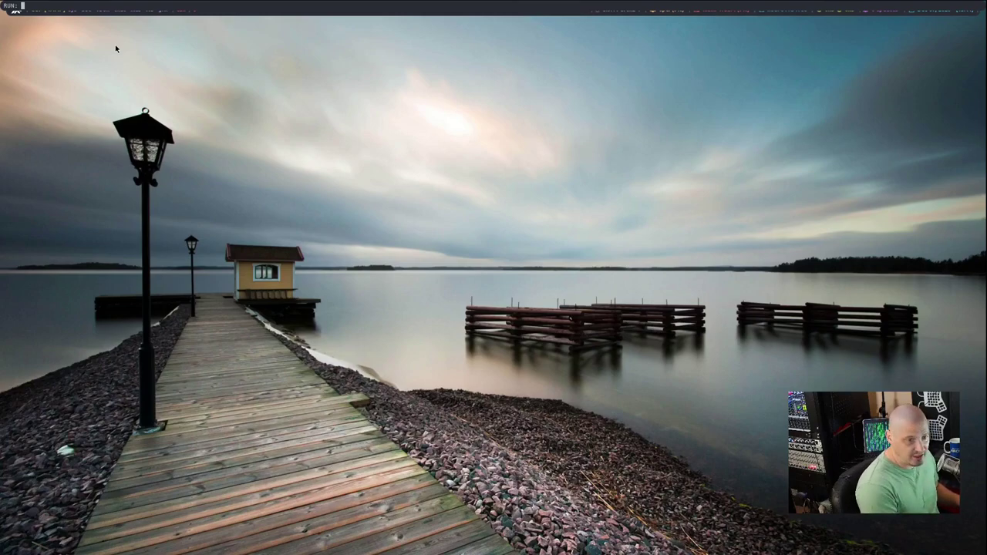
pyautogui.press('Escape')
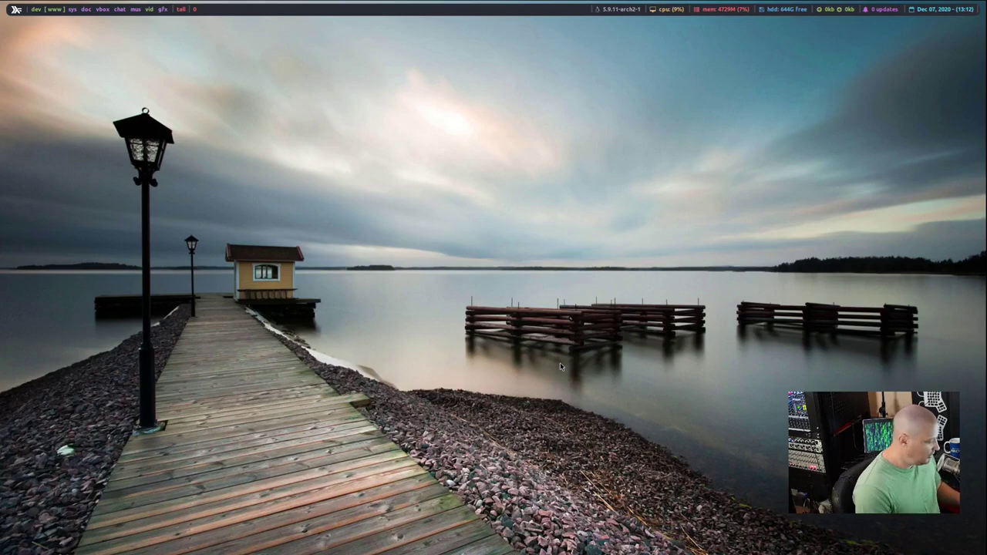
pyautogui.press('super+Return')
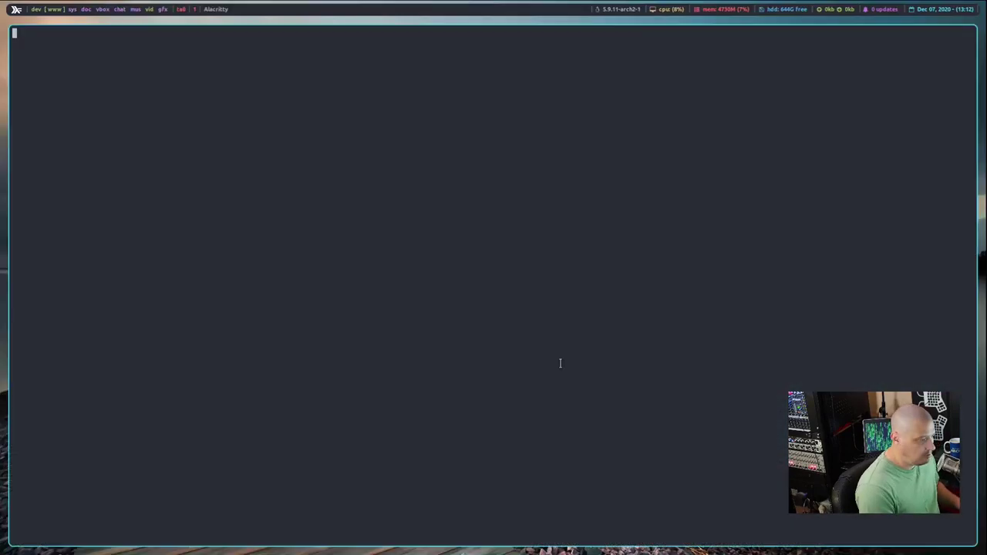
pyautogui.write('rofi -show run')
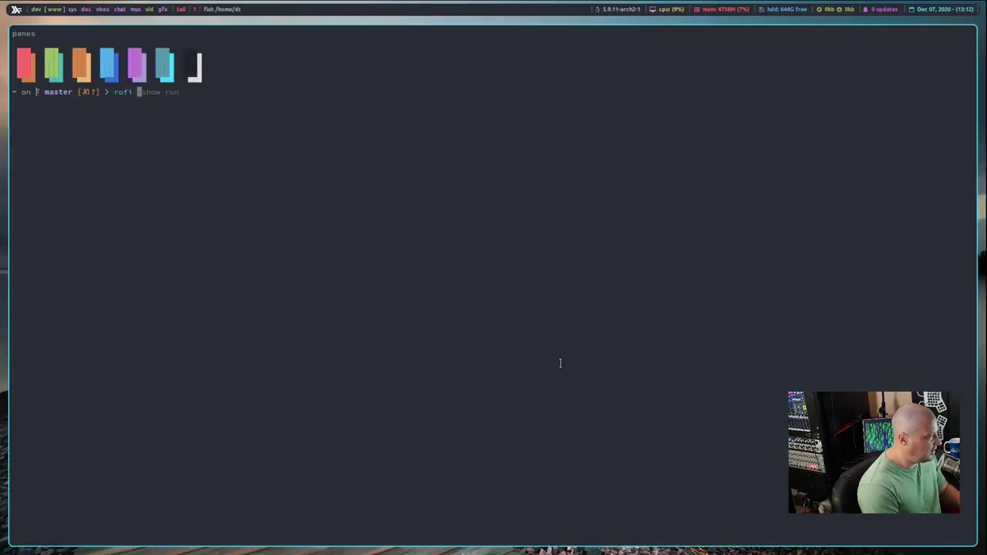
pyautogui.press('Return')
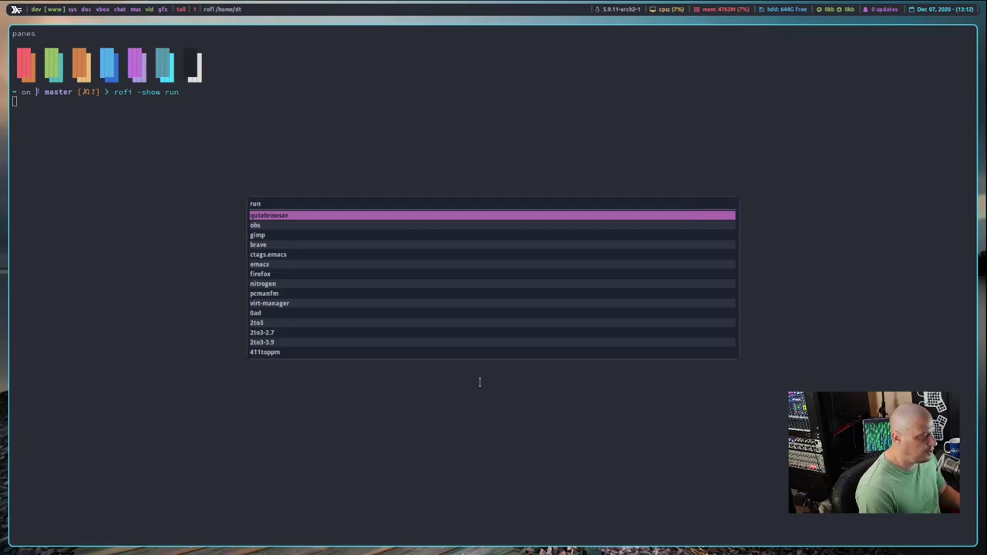
pyautogui.press('Escape')
pyautogui.write('exit')
pyautogui.press('Return')
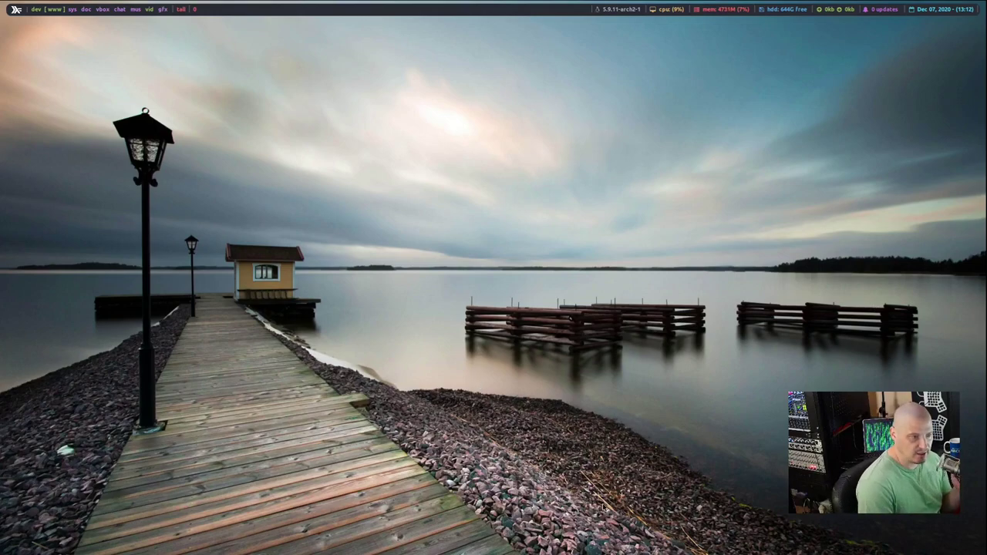
# Spawn two tiled Alacritty terminals, one showing a ghosts colour banner.
pyautogui.press('super+Return')
pyautogui.press('super+Return')
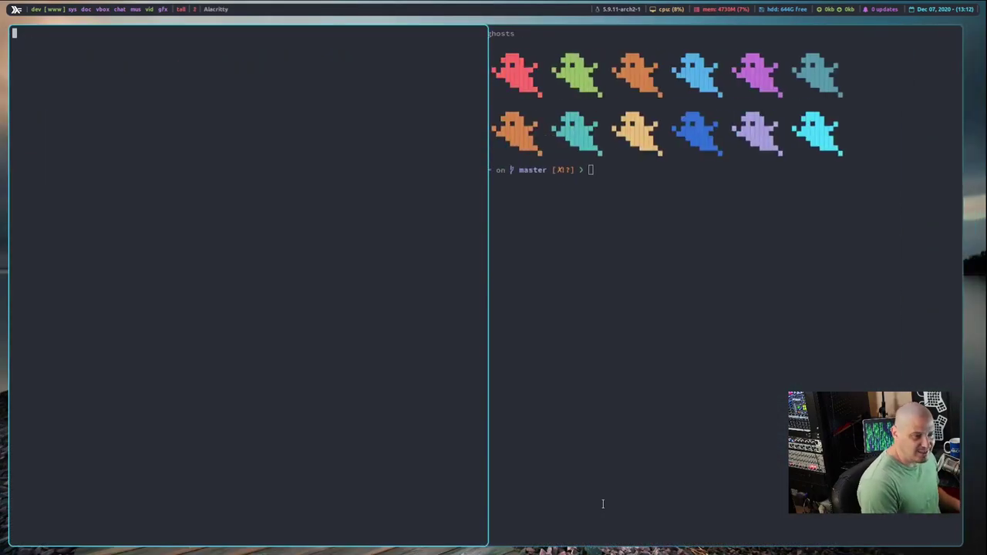
pyautogui.press('super+Return')
pyautogui.press('super+Return')
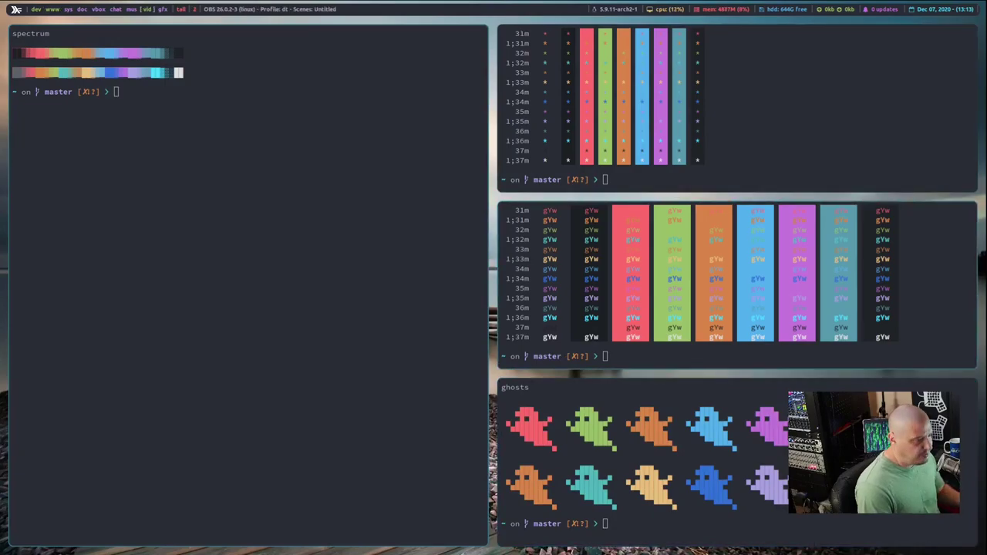
# Close the spectrum and colortest terminals, leaving only the lakeside wallpaper and status bar.
pyautogui.press('super+shift+c')
pyautogui.press('super+shift+c')
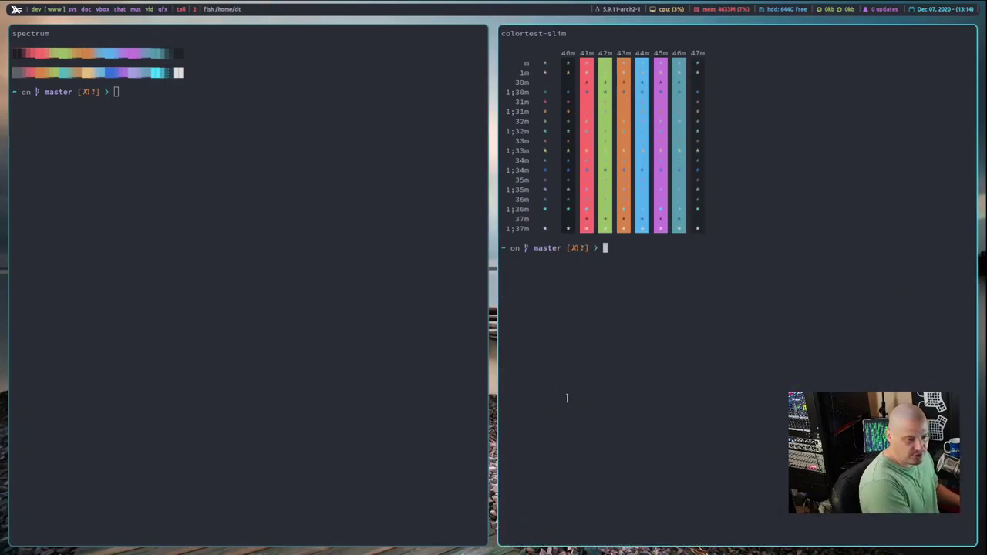
pyautogui.press('super+shift+c')
pyautogui.press('super+shift+c')
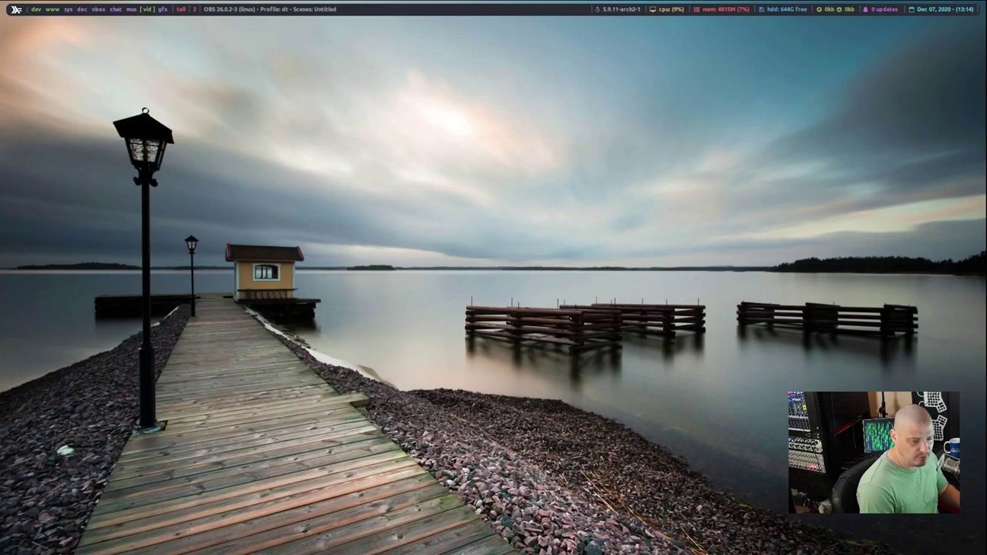